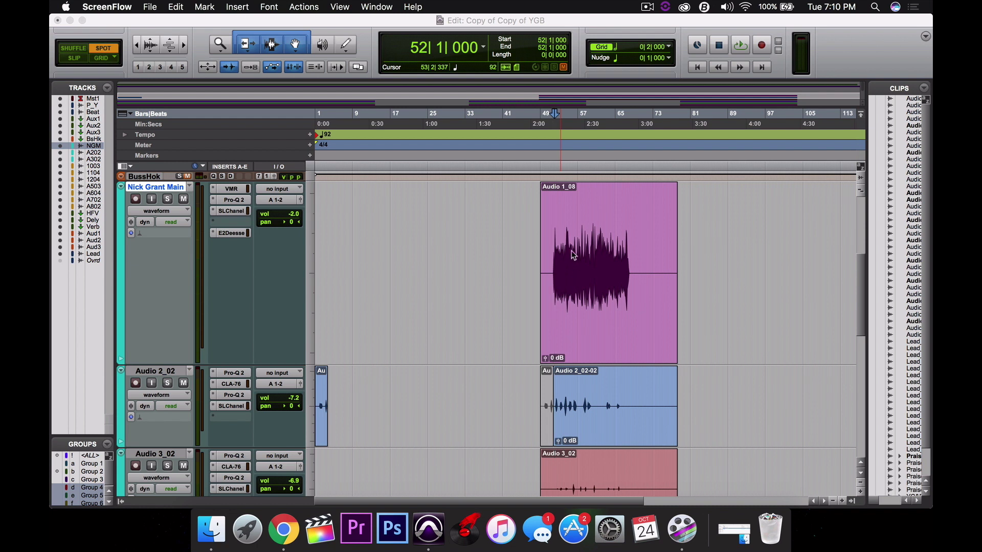
Dismiss the Spot dialog for the main vocal clip and switch the edit mode to Grid
left_click(627, 341)
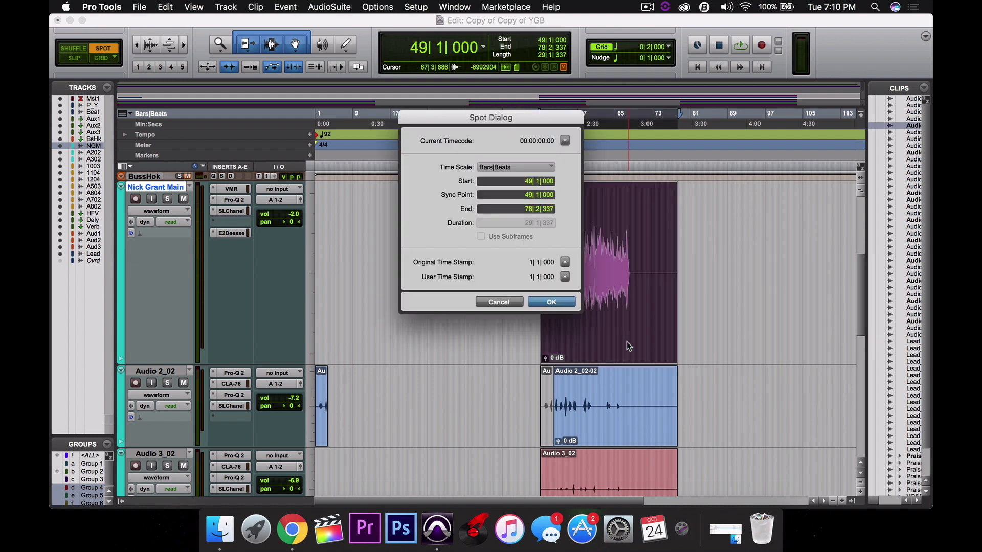
left_click(502, 303)
key("F4")
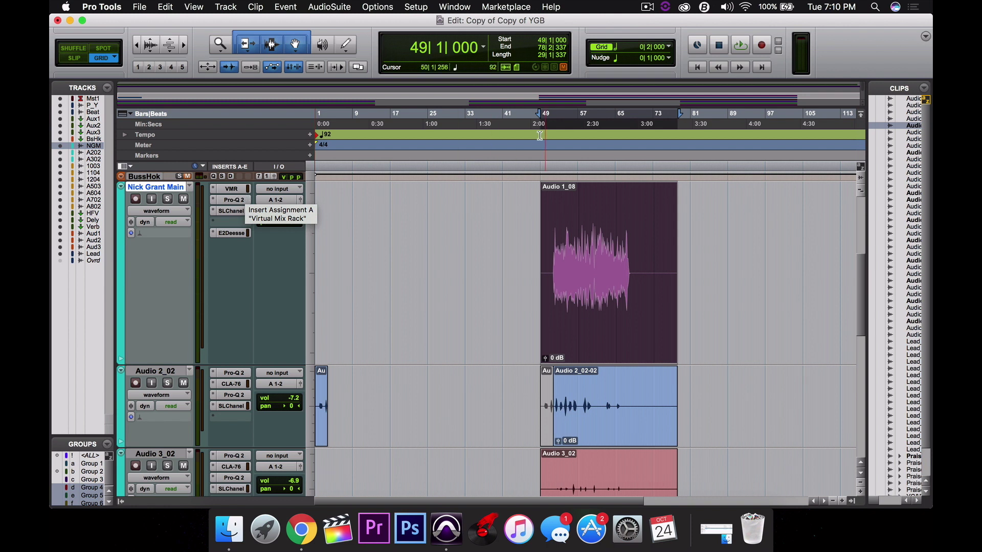
Play the session from 49|3|000 to listen to the main vocal, and stop playback
left_click(532, 114)
left_click(543, 113)
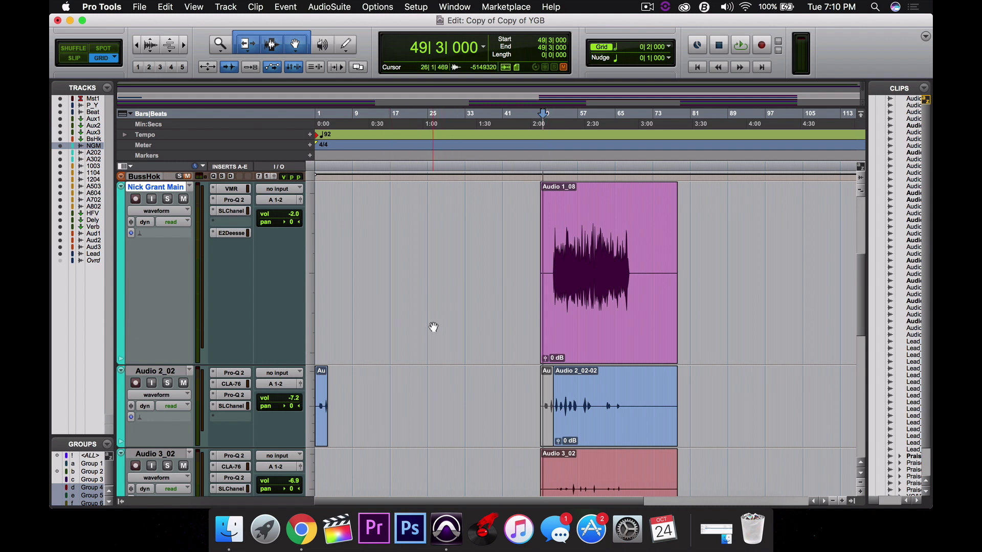
key("space")
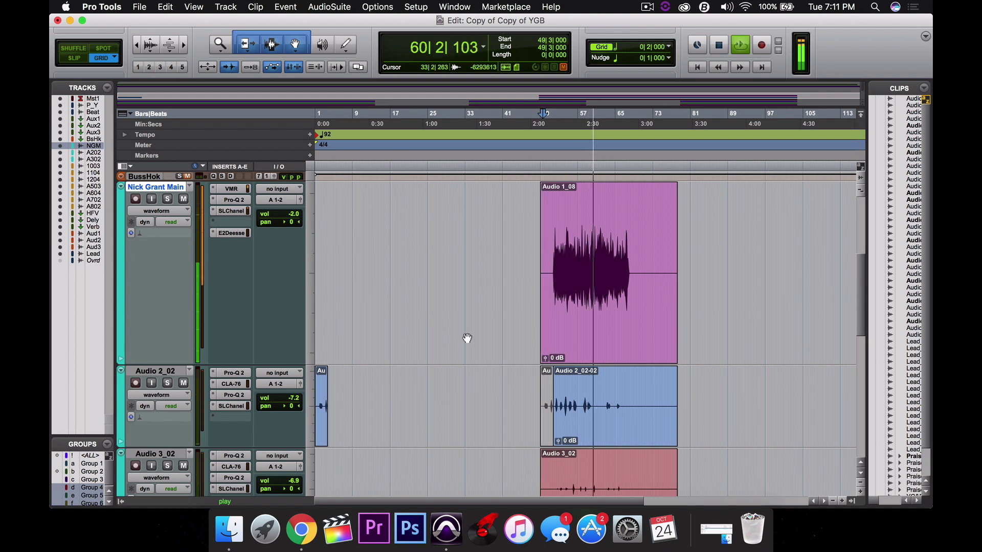
key("space")
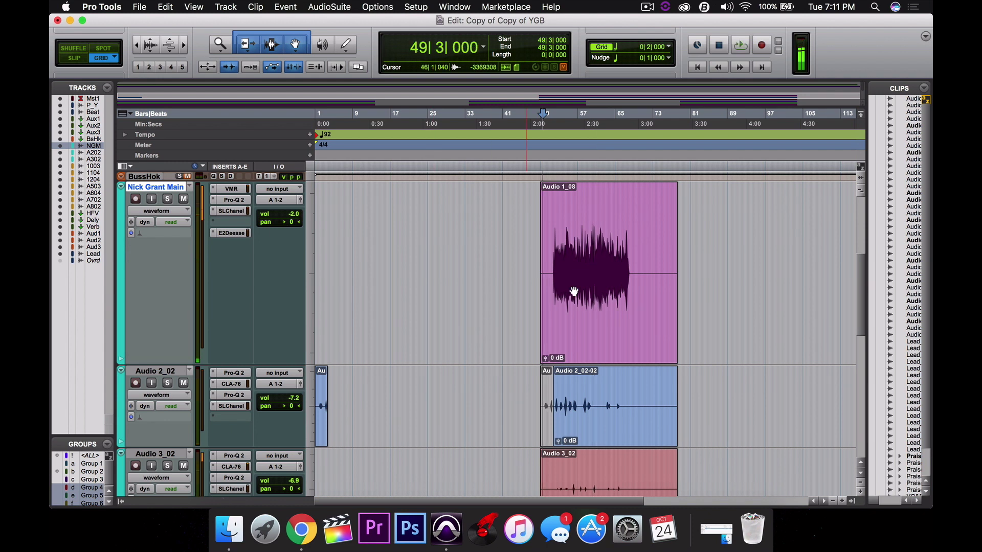
Place the playback start at 51|3|525, where the main vocal waveform begins, and open the track's Virtual Mix Rack insert
left_click(553, 262)
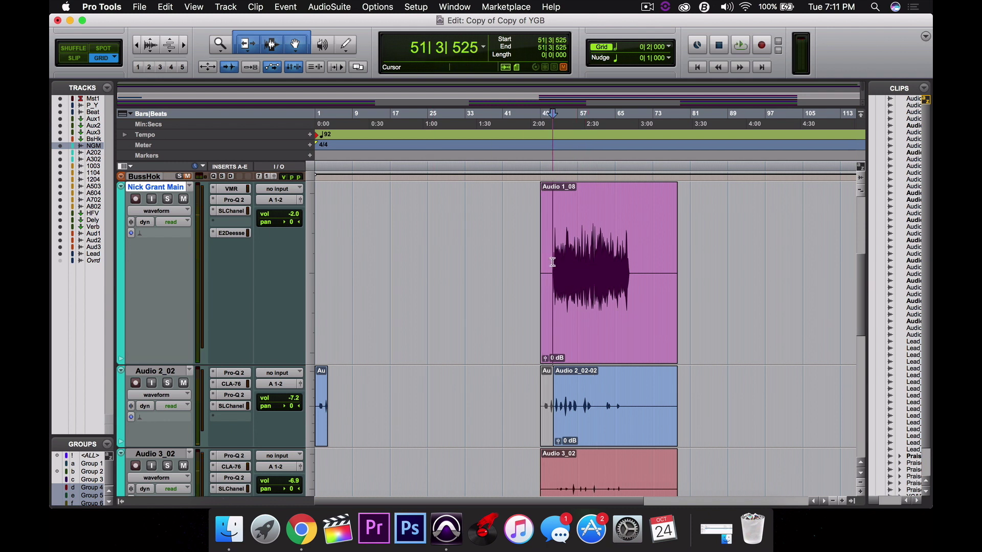
left_click(234, 190)
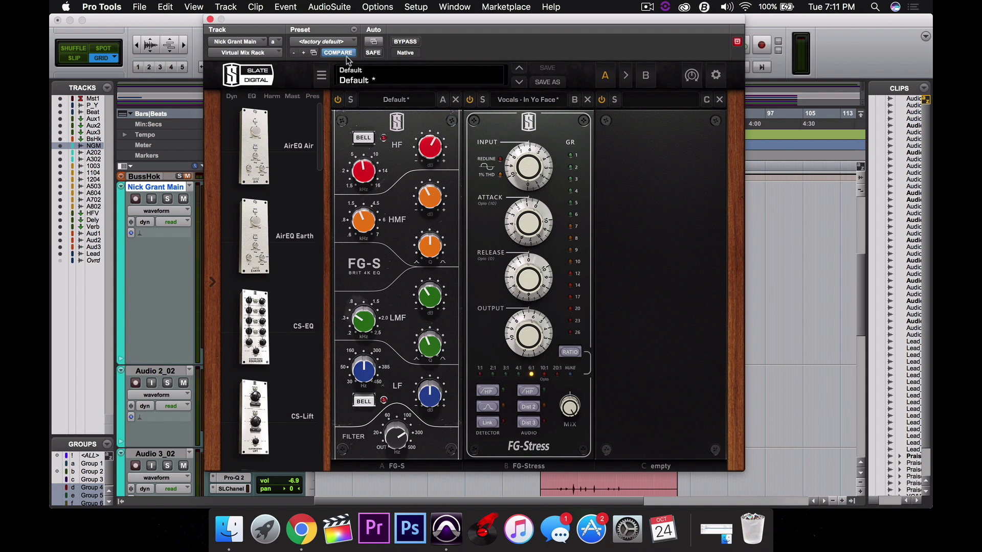
left_click_drag(375, 25, 313, 26)
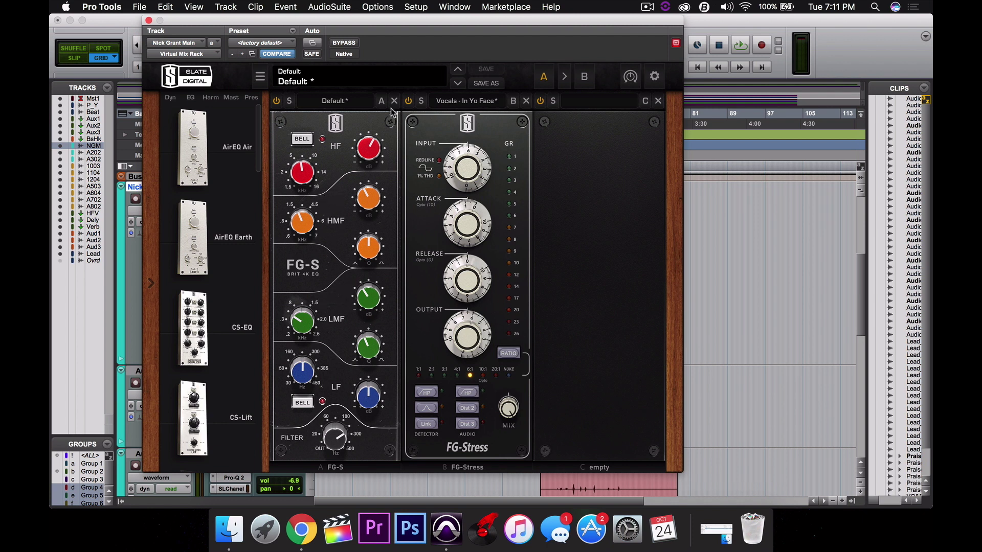
left_click_drag(400, 21, 533, 30)
Bypass the SSLChannel insert on the main vocal track while keeping the Virtual Mix Rack open
left_click(245, 214)
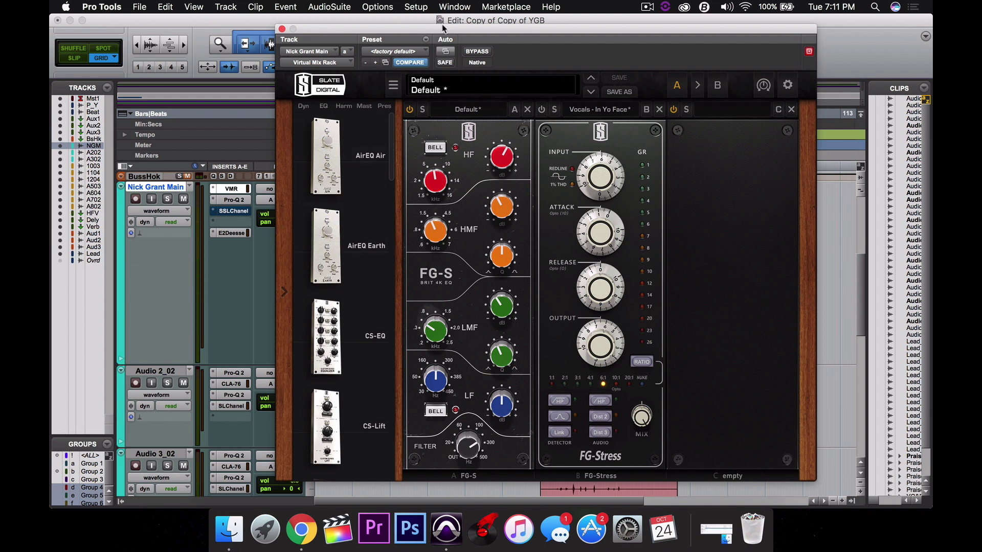
left_click_drag(439, 27, 403, 28)
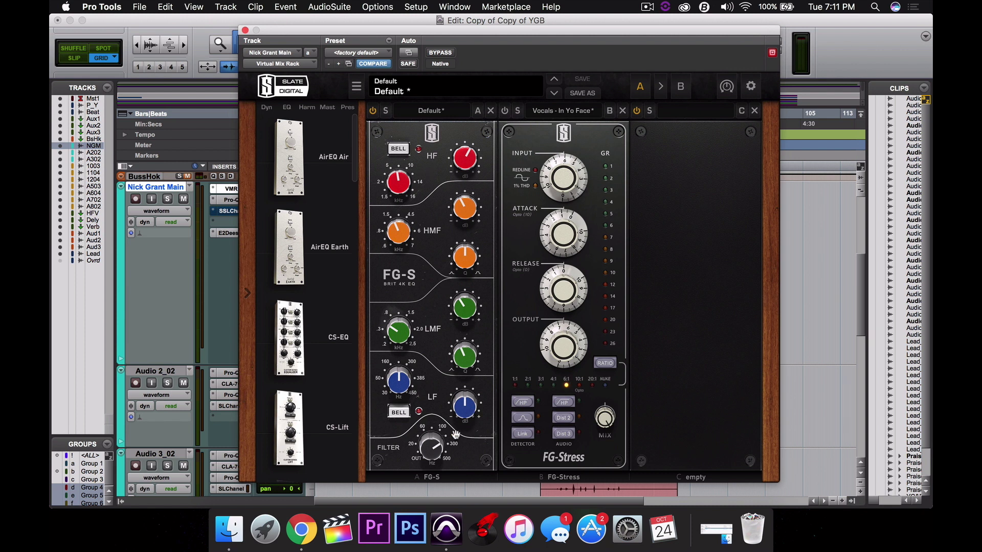
Reset the HF gain of the FG-S EQ to its default value
mouse_move(435, 458)
left_click_drag(434, 457, 432, 459)
mouse_move(461, 162)
left_click_drag(461, 162, 459, 177)
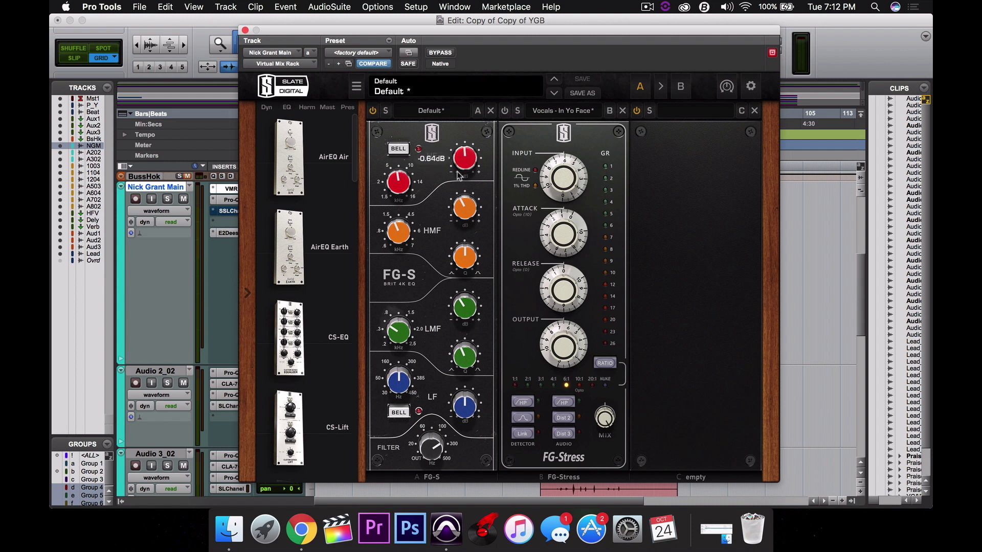
left_click(465, 158, "alt")
mouse_move(454, 148)
Audition HMF and LMF gain changes on the FG-S EQ during vocal playback, setting the LMF gain to -1.68 dB
mouse_move(404, 237)
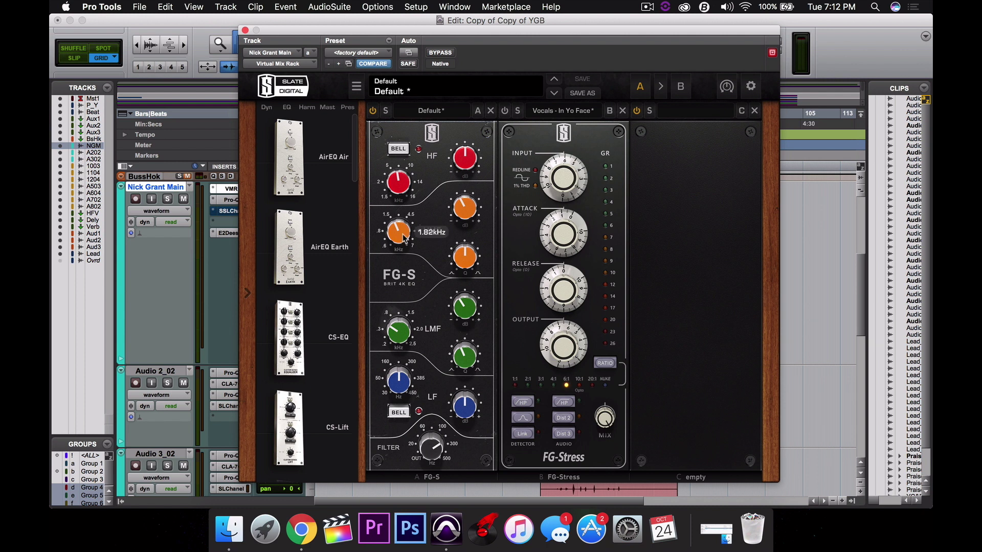
mouse_move(470, 219)
left_click_drag(497, 29, 234, 34)
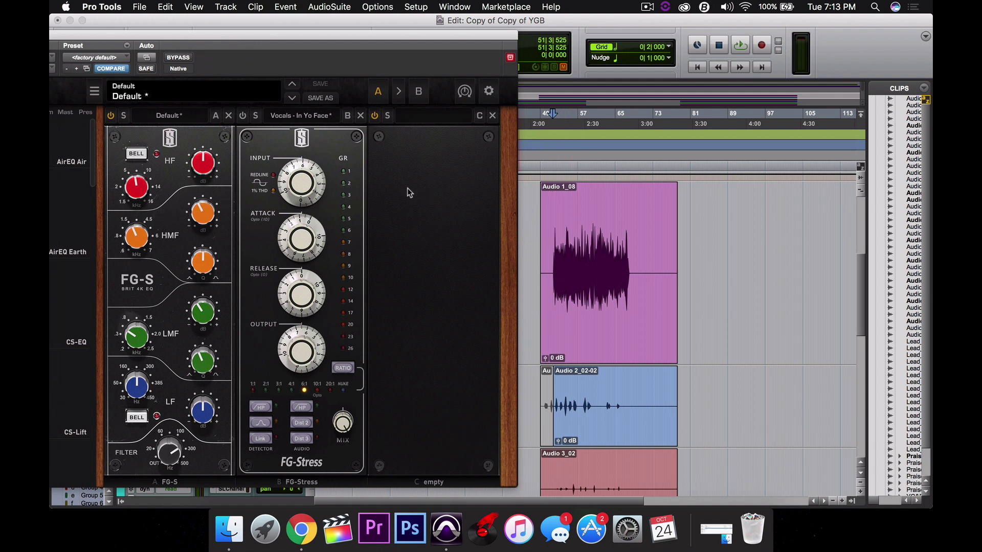
mouse_move(203, 215)
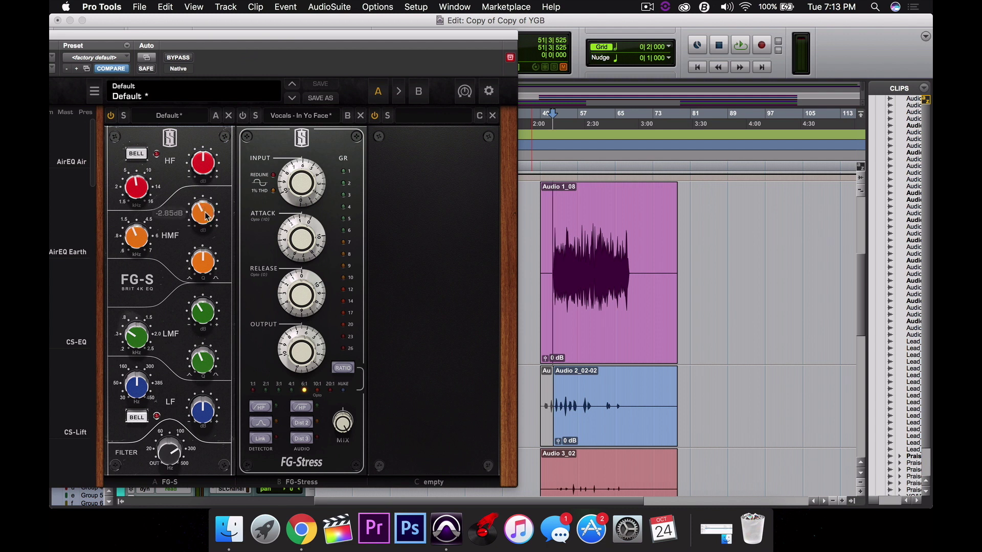
key("space")
scroll(205, 208, "up", 2)
left_click_drag(205, 209, 212, 177)
mouse_move(215, 143)
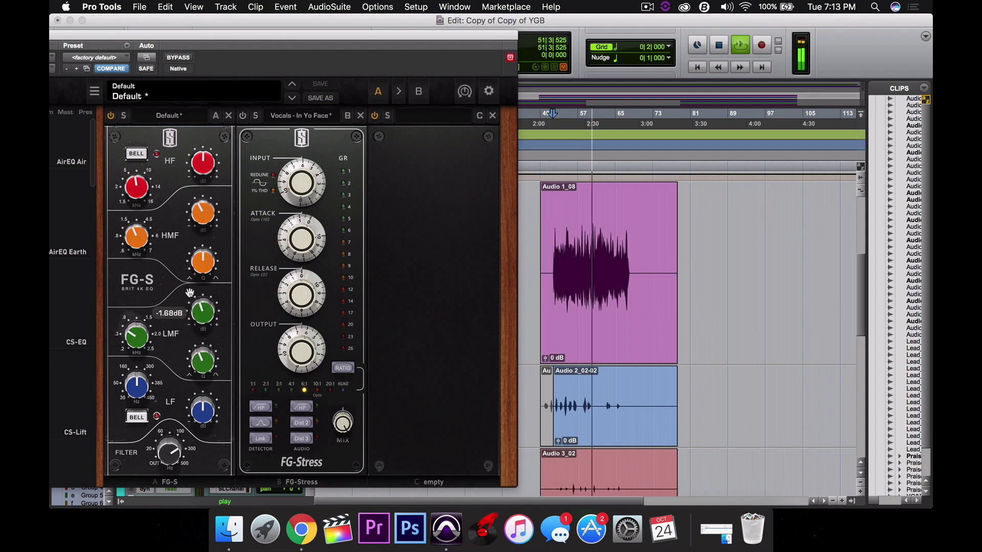
key("space")
Check the filter setting of the FG-S EQ and close the Virtual Mix Rack
left_click_drag(208, 47, 249, 31)
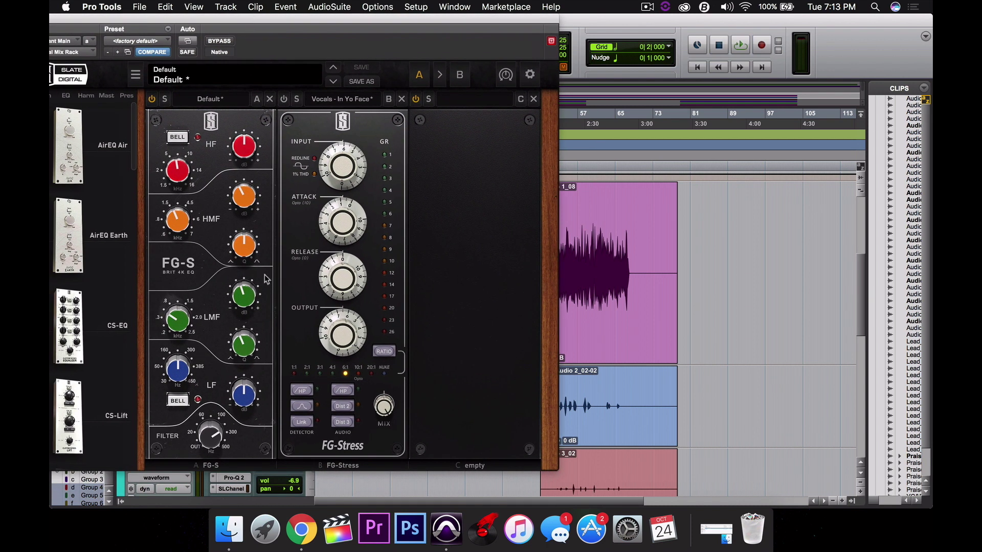
mouse_move(224, 305)
mouse_move(211, 439)
left_mouse_down()
mouse_move(222, 436)
mouse_move(210, 435)
mouse_move(217, 449)
left_mouse_up()
mouse_move(225, 443)
left_click_drag(317, 29, 588, 82)
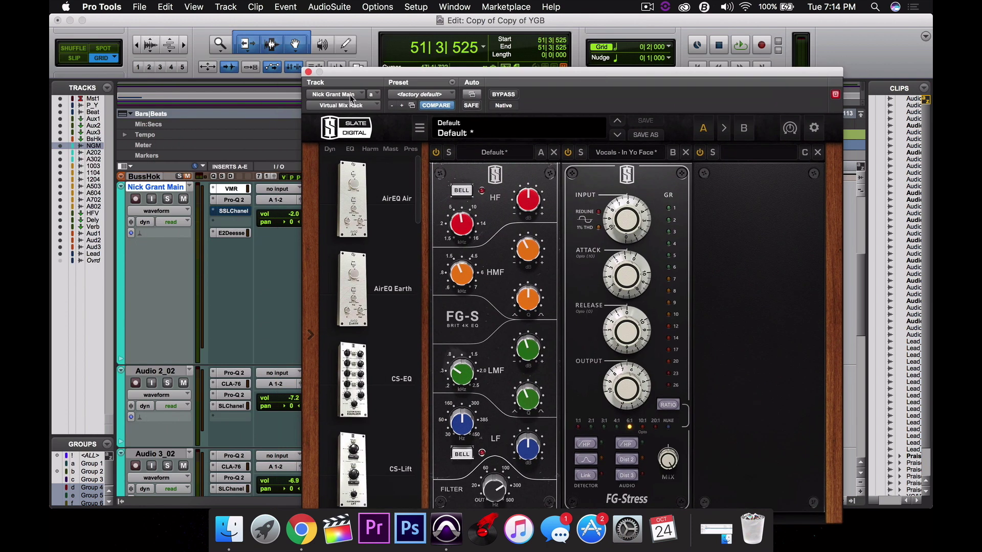
left_click(309, 72)
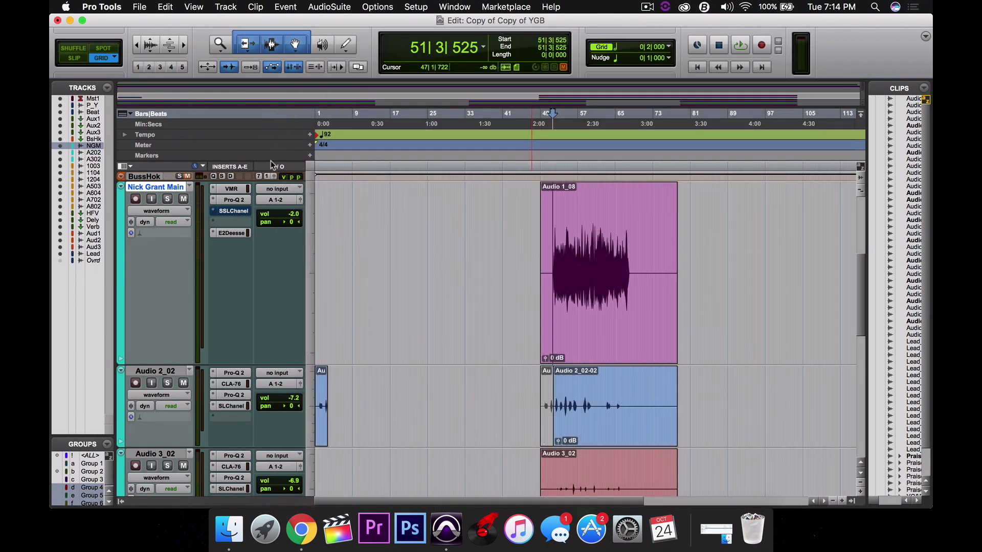
Open the FabFilter Pro-Q 2 insert on the main vocal track and show the high shelf band's settings
left_click(238, 201)
left_click_drag(401, 76, 110, 122)
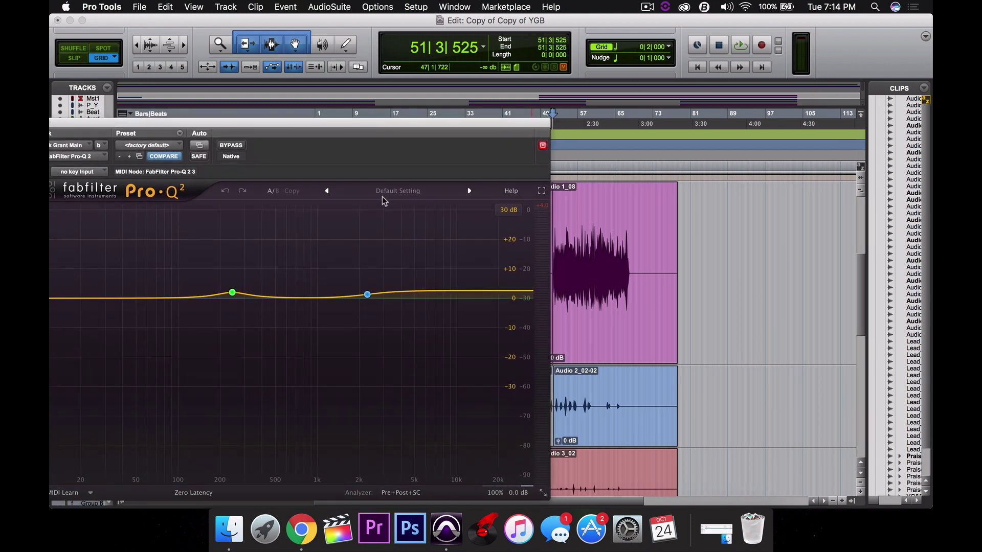
left_click_drag(435, 127, 481, 96)
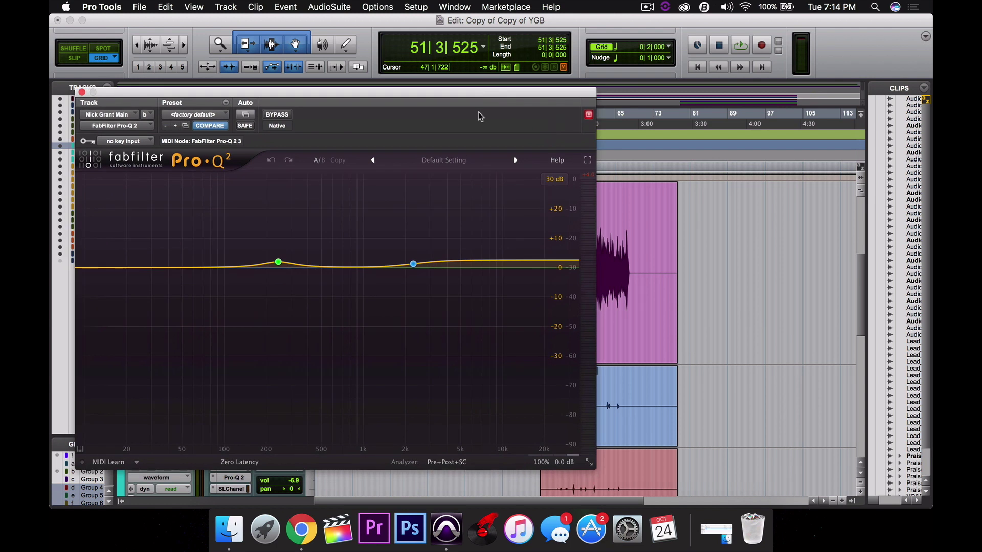
left_click(413, 265)
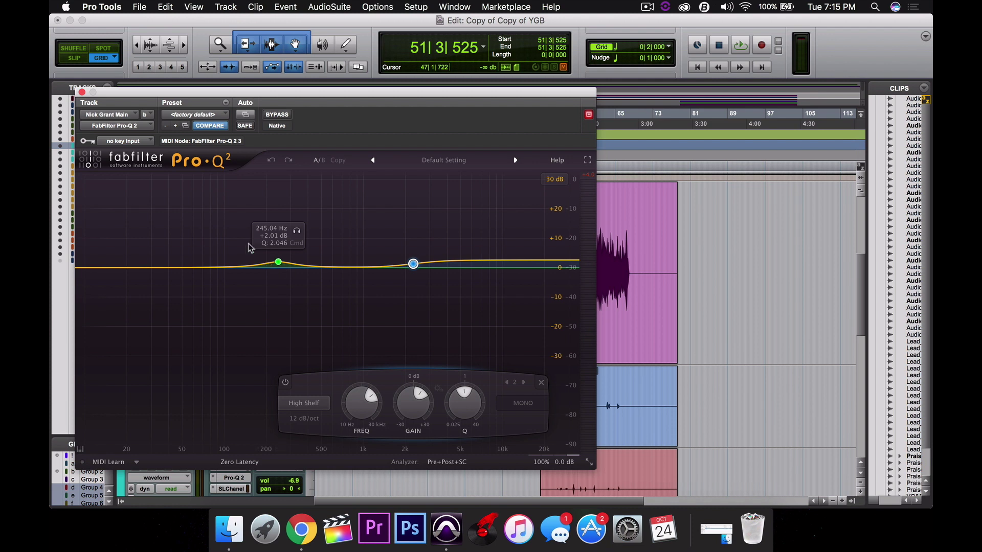
Compare the main vocal with Pro-Q 2 bypassed and active during playback, and close the plug-in with it active
left_click(276, 114)
mouse_move(298, 95)
left_mouse_down()
mouse_move(688, 178)
mouse_move(818, 232)
mouse_move(696, 169)
mouse_move(389, 102)
mouse_move(355, 73)
mouse_move(287, 101)
left_mouse_up()
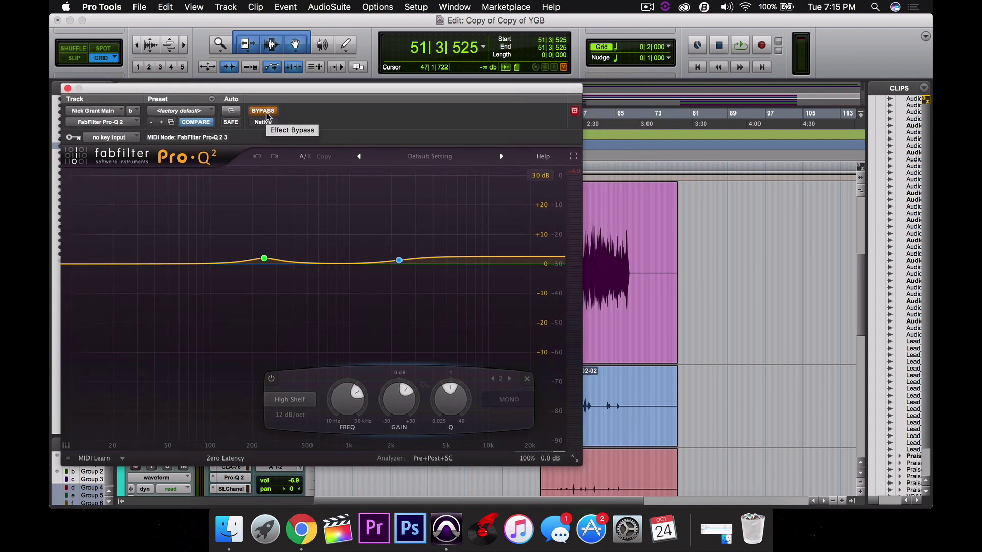
key("space")
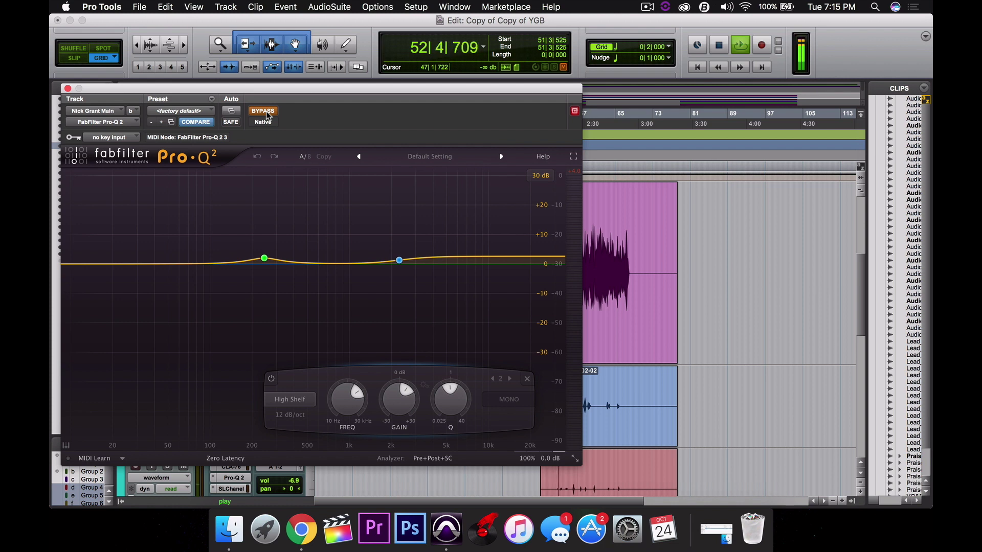
left_click(267, 116)
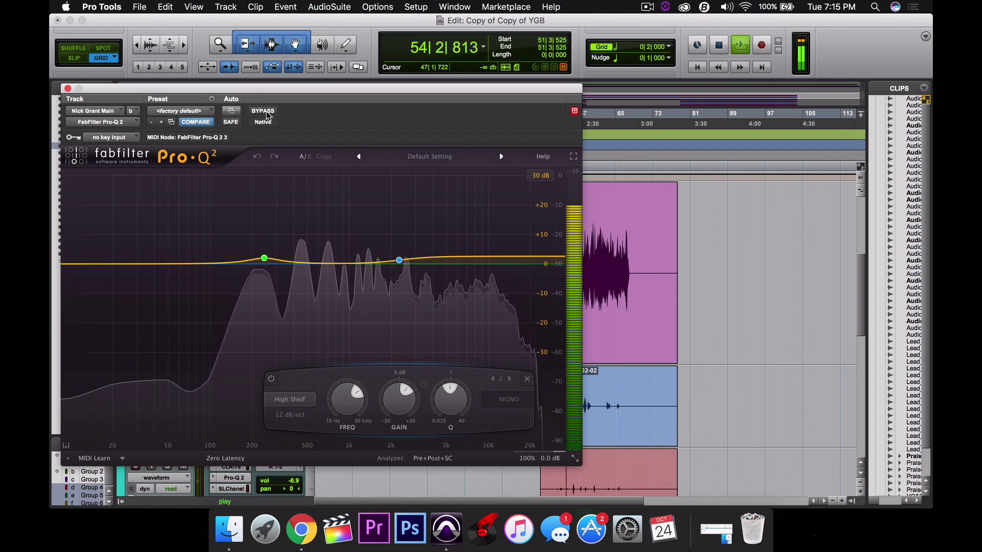
left_click(266, 116)
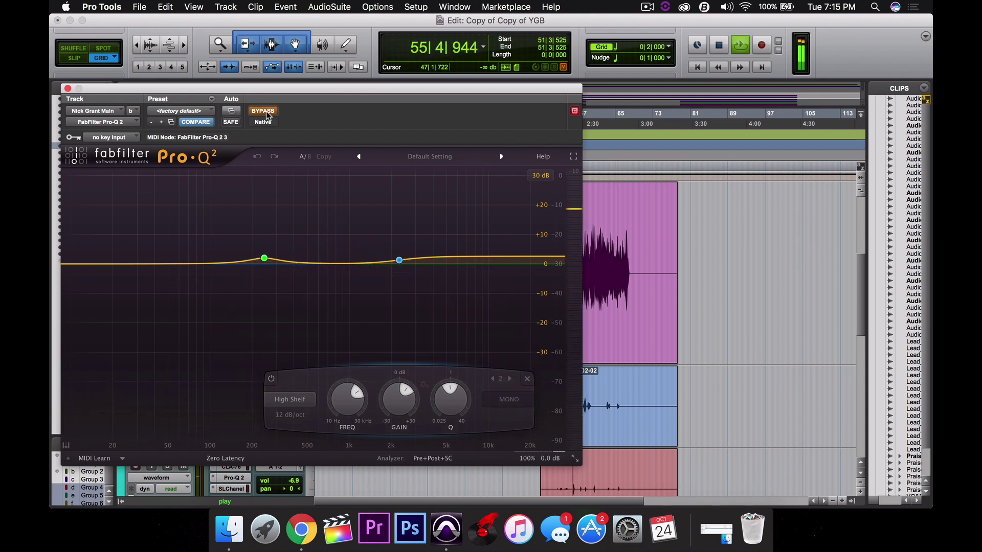
left_click(267, 116)
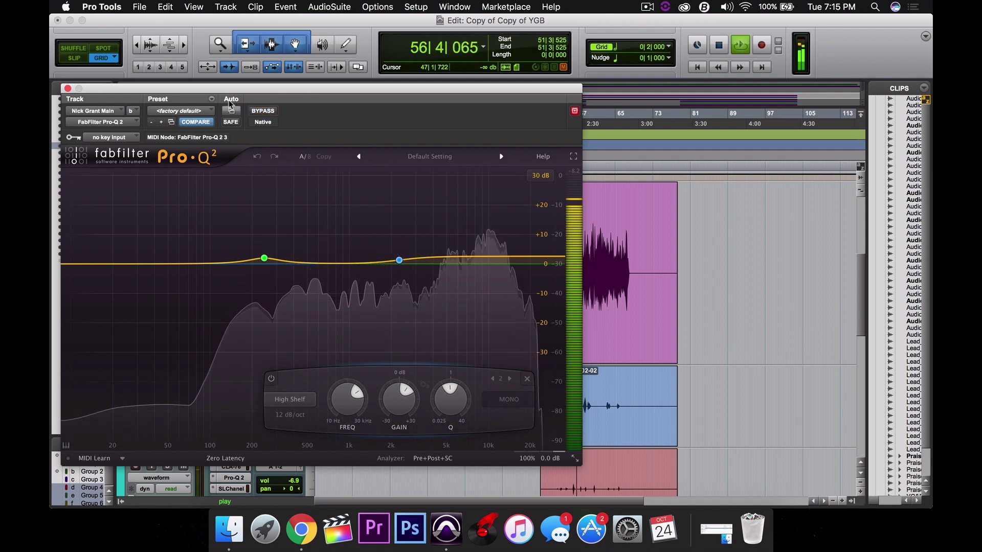
left_click_drag(101, 91, 204, 90)
key("space")
left_click(196, 84)
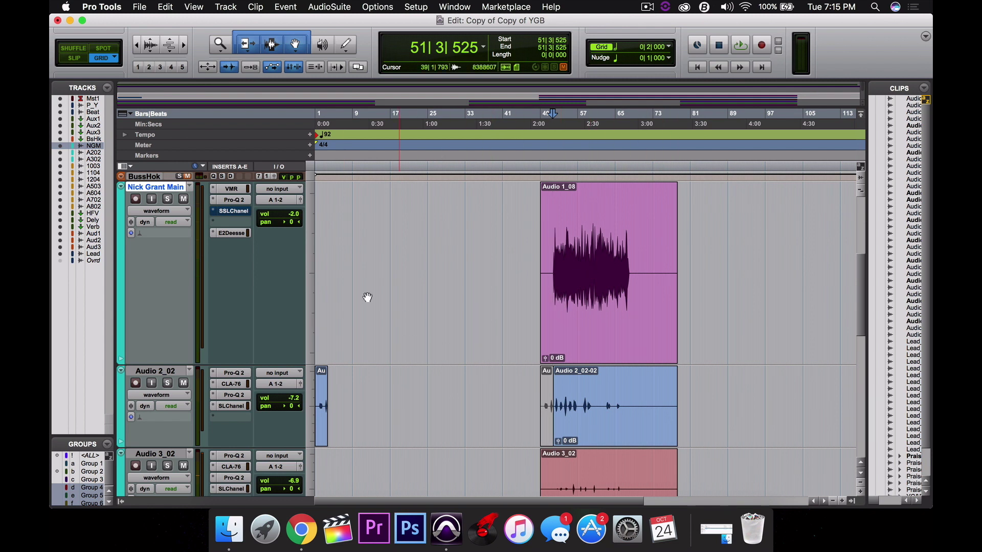
Examine the EQ and dynamics settings of the SSLChannel insert on the main vocal track
left_click(235, 210)
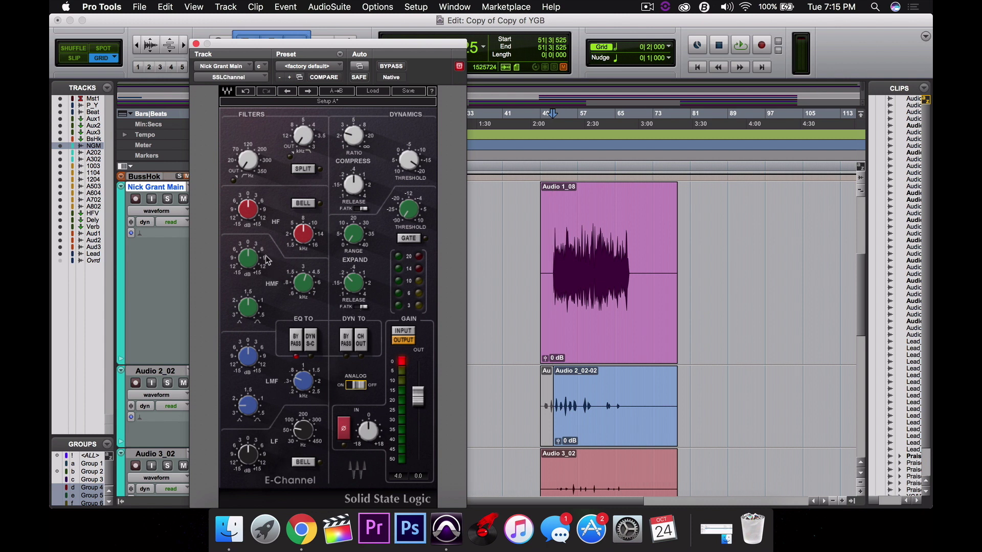
left_click(197, 45)
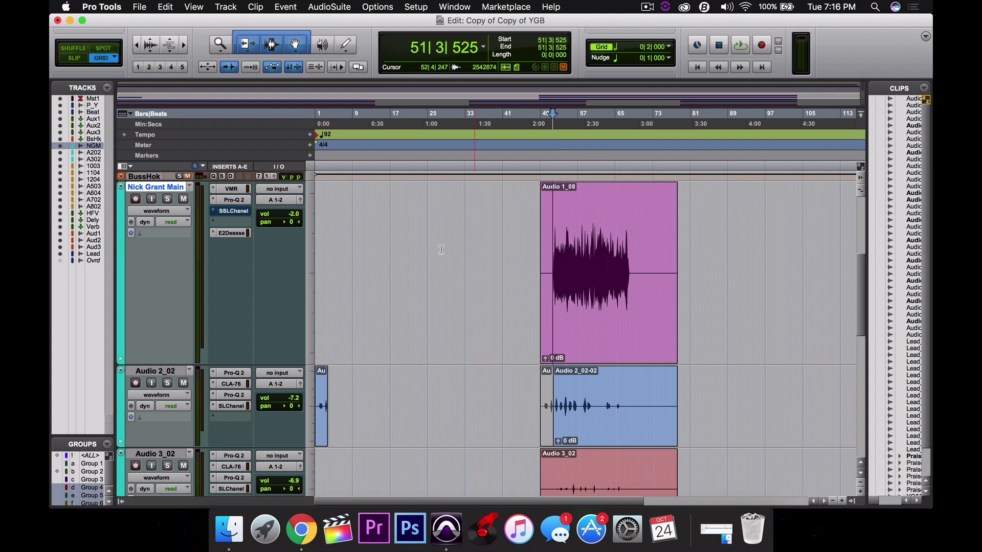
Play the main vocal from 51|3|525 with the SSLChannel insert active, stopping and restarting playback once
key("space")
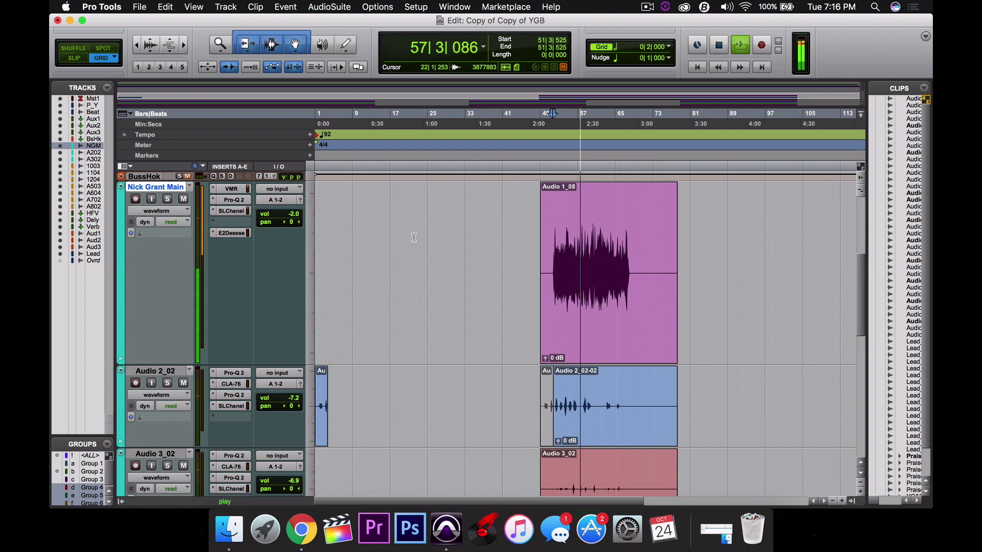
key("space")
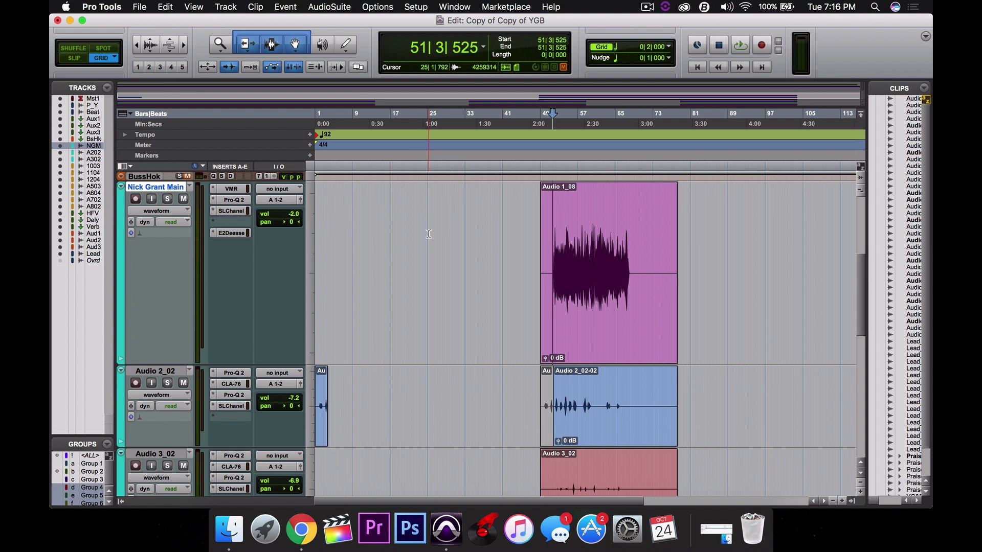
key("space")
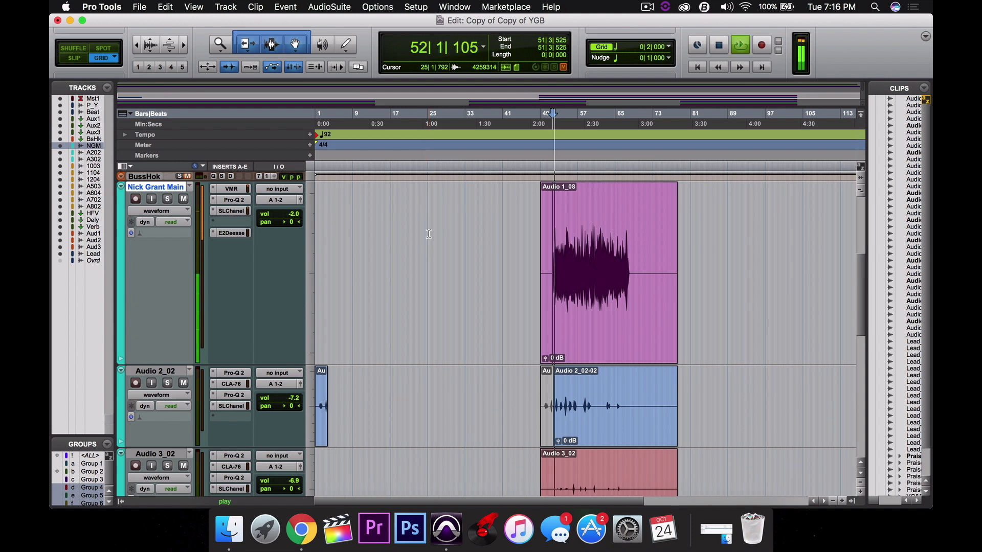